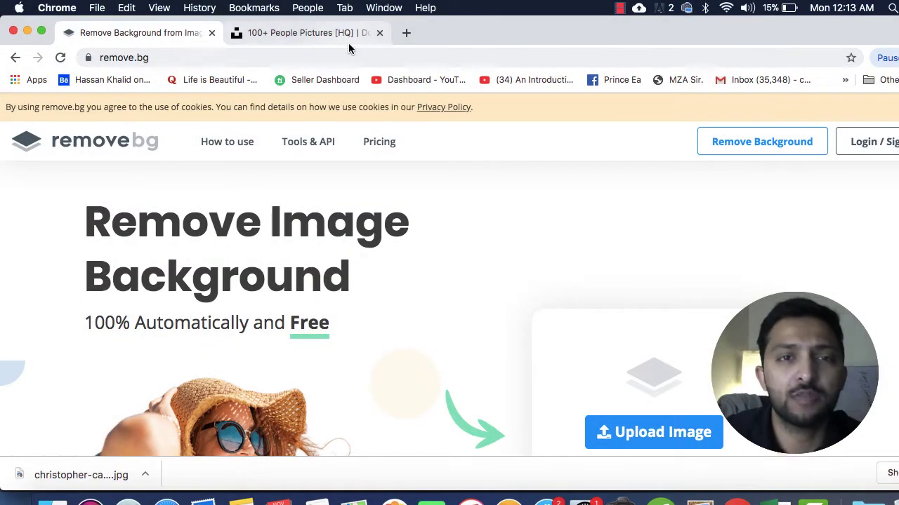
- Glance at the Unsplash people photos, then scroll remove.bg's homepage to the Stunning Quality section
{"action": "left_click", "coordinate": [337, 33]}
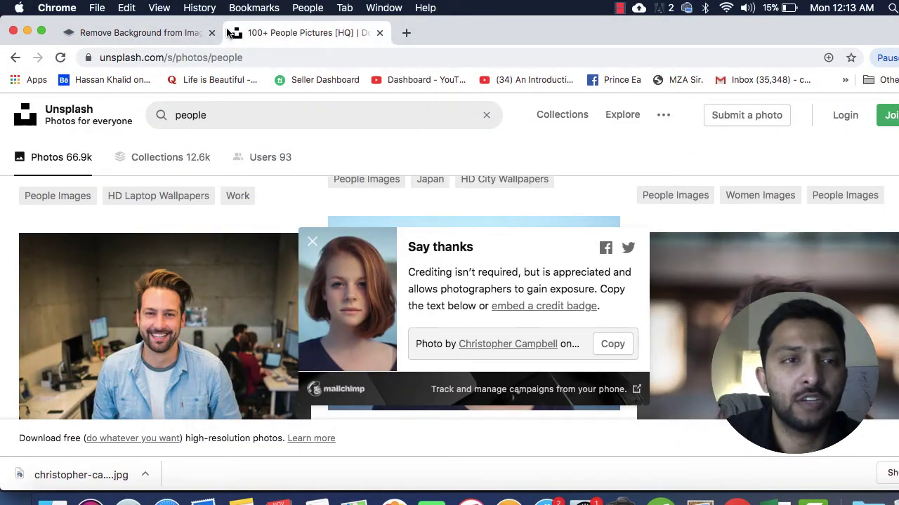
{"action": "left_click", "coordinate": [189, 39]}
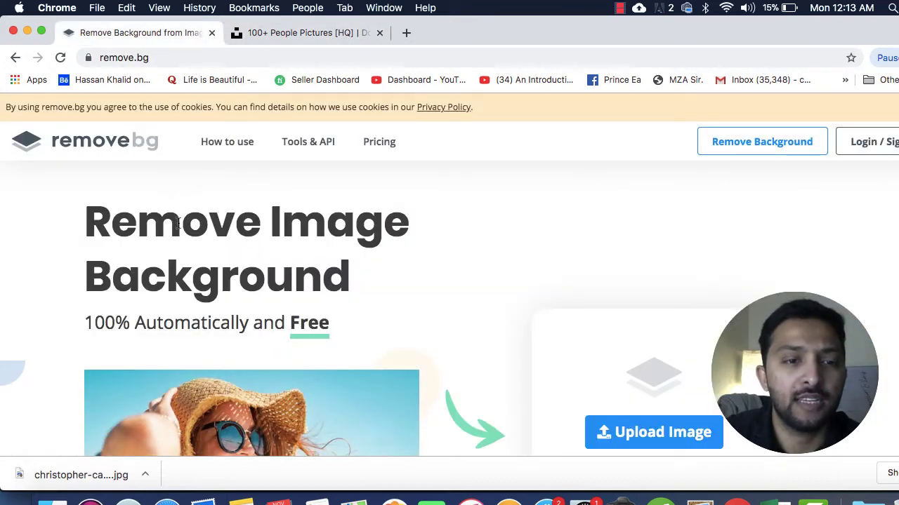
{"action": "scroll", "coordinate": [186, 225], "scroll_direction": "down", "scroll_amount": 1}
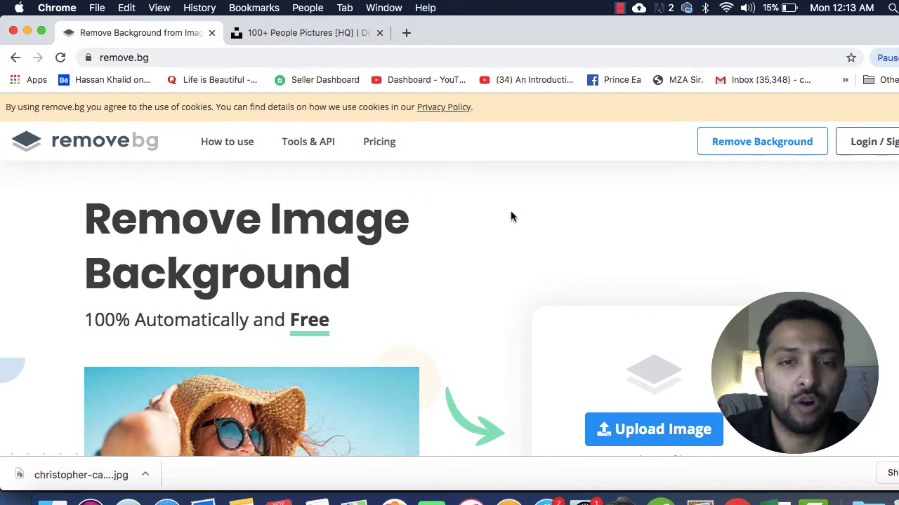
- Slide the couple before/after comparison so mostly the background-removed version shows
{"action": "scroll", "coordinate": [426, 225], "scroll_direction": "down", "scroll_amount": 5}
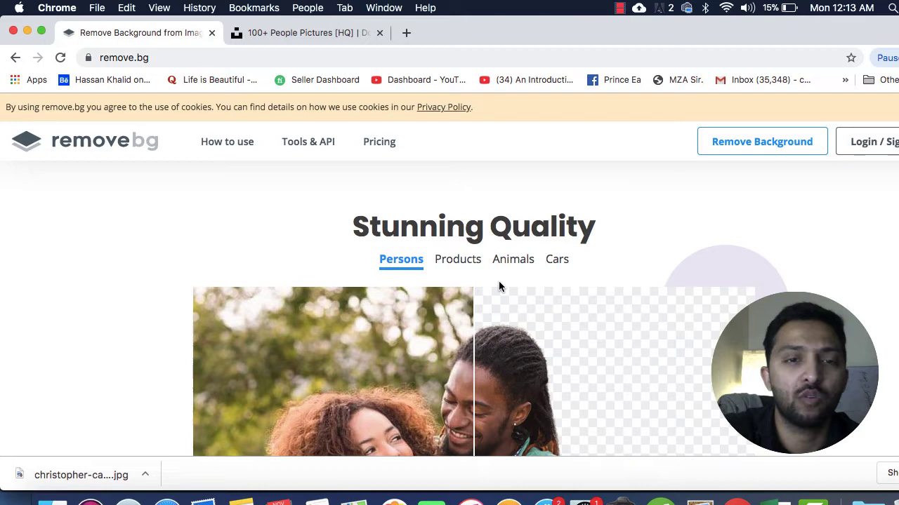
{"action": "scroll", "coordinate": [500, 285], "scroll_direction": "down", "scroll_amount": 1}
{"action": "scroll", "coordinate": [500, 286], "scroll_direction": "down", "scroll_amount": 4}
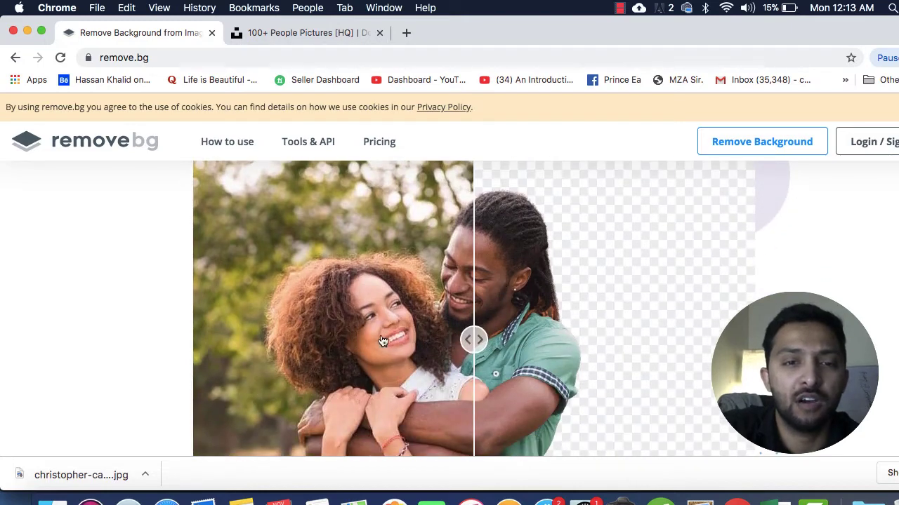
{"action": "left_click_drag", "start_coordinate": [467, 343], "coordinate": [533, 340]}
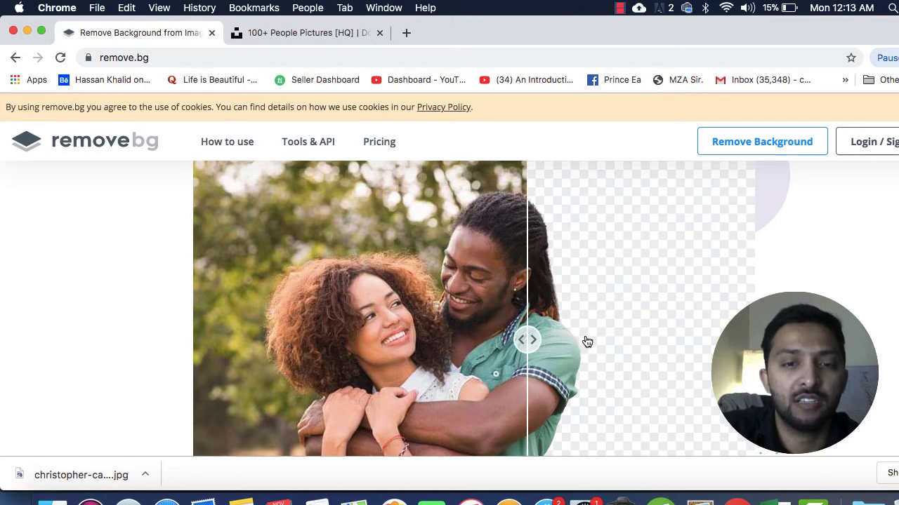
{"action": "left_click", "coordinate": [671, 341]}
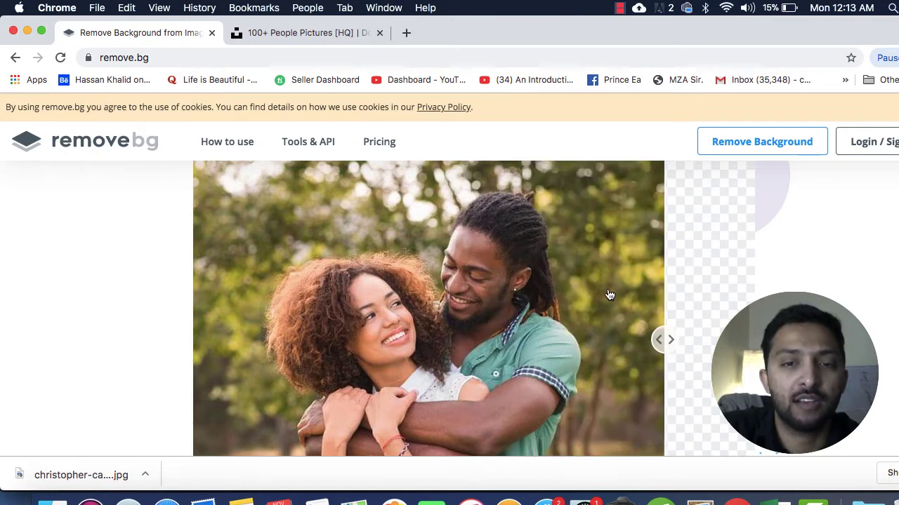
{"action": "left_click", "coordinate": [289, 330]}
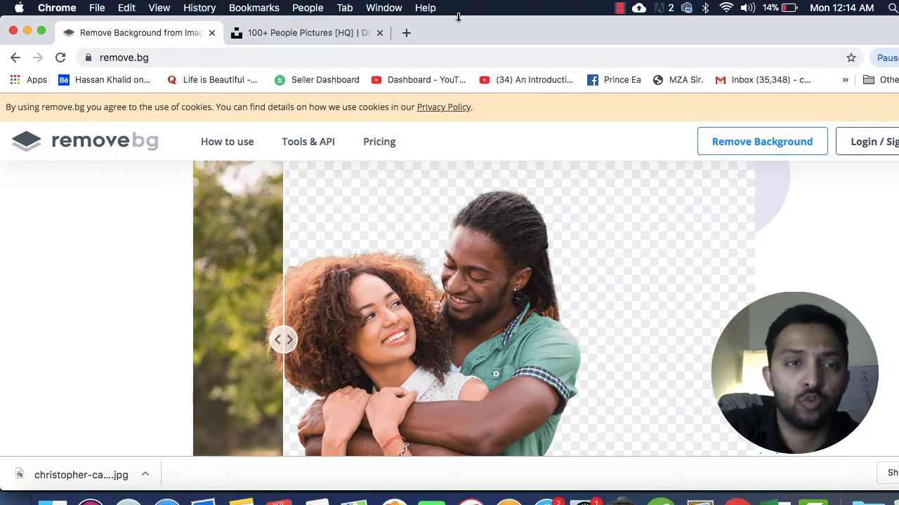
- Scroll back to the Upload Image box beside the straw-hat woman sample cutout
{"action": "scroll", "coordinate": [382, 297], "scroll_direction": "up", "scroll_amount": 3}
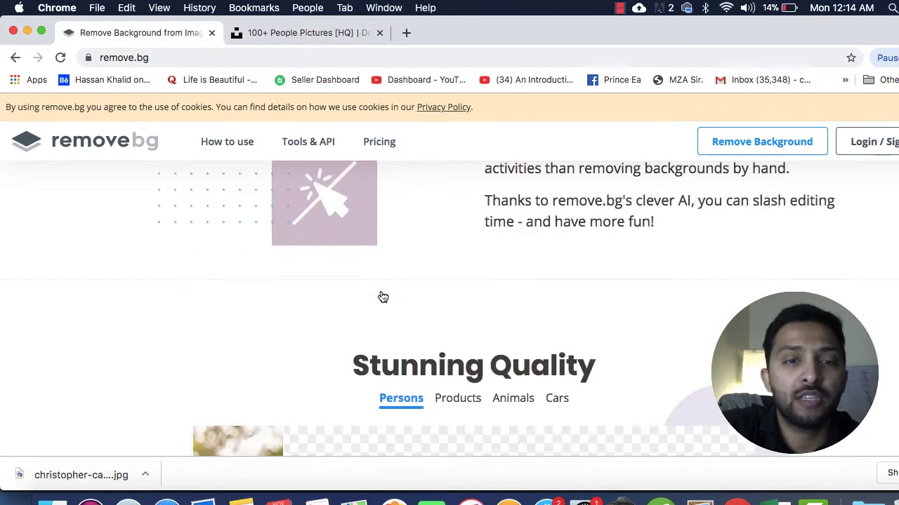
{"action": "scroll", "coordinate": [383, 297], "scroll_direction": "up", "scroll_amount": 10}
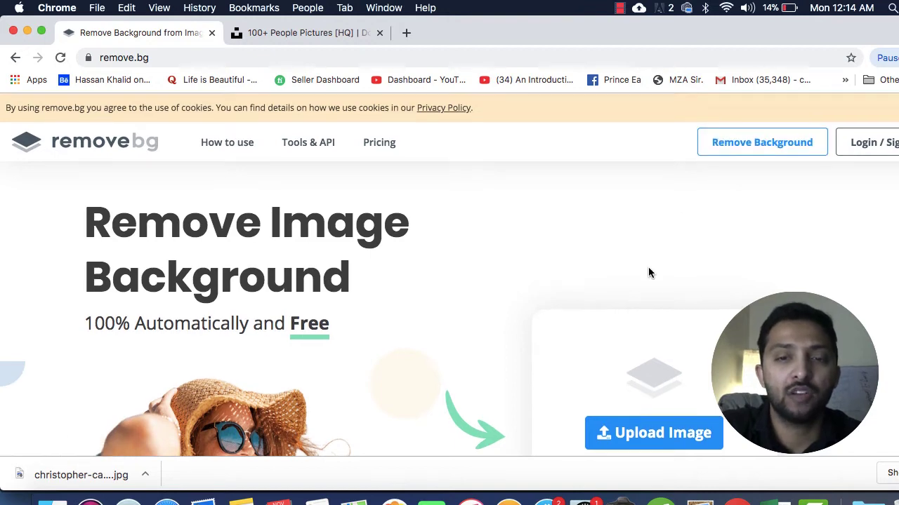
{"action": "scroll", "coordinate": [647, 267], "scroll_direction": "down", "scroll_amount": 3}
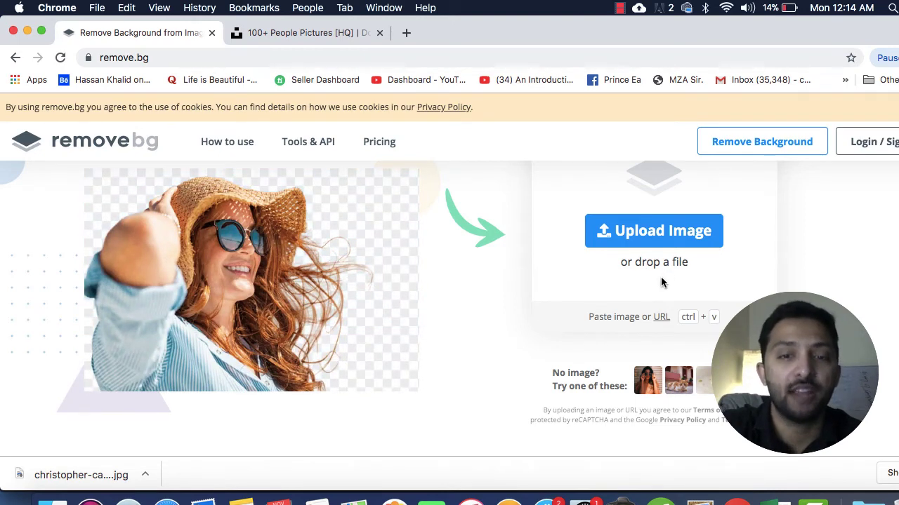
- On Unsplash, dismiss the Say thanks popup to reveal the red-haired woman's portrait
{"action": "left_click", "coordinate": [266, 32]}
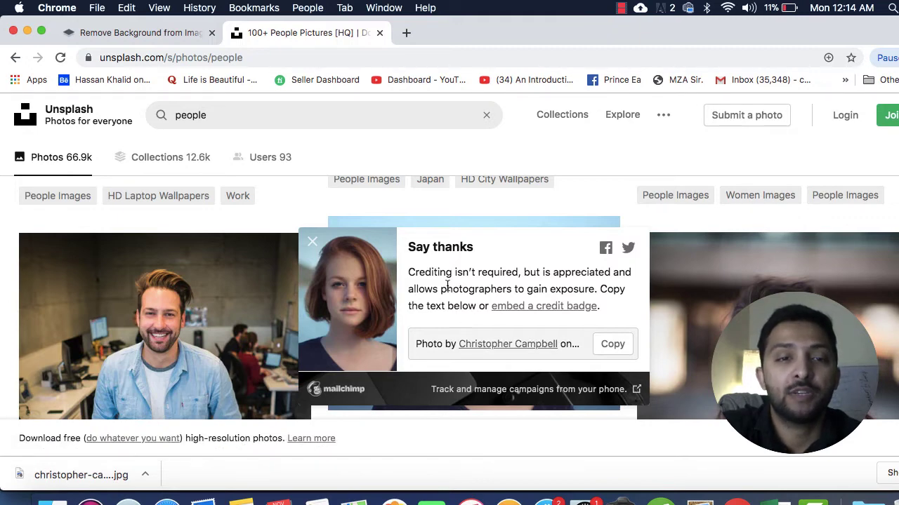
{"action": "left_click", "coordinate": [312, 242]}
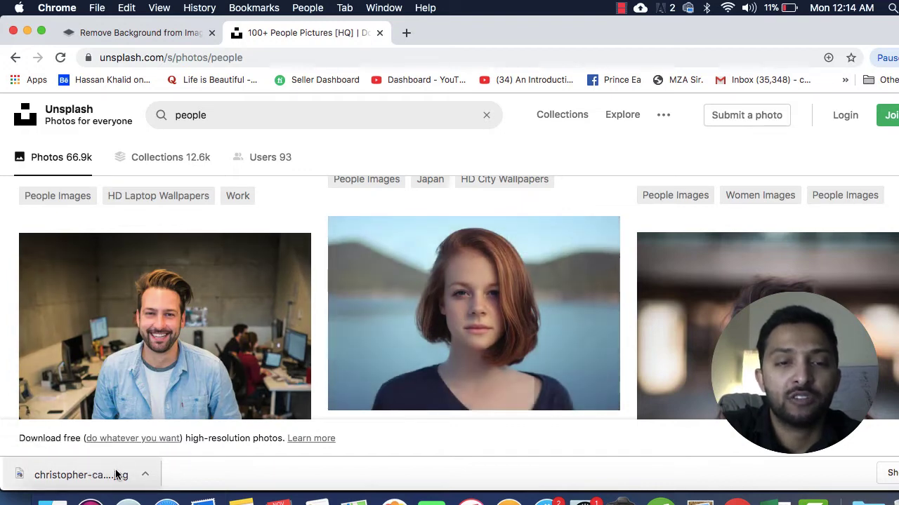
{"action": "mouse_move", "coordinate": [473, 313]}
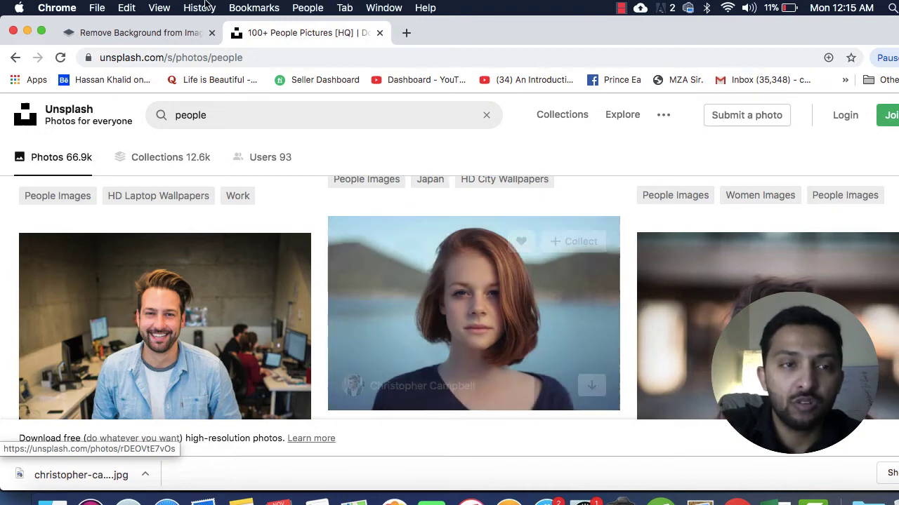
- Drag the downloaded red-haired woman JPG onto remove.bg to remove its background
{"action": "left_click", "coordinate": [162, 32]}
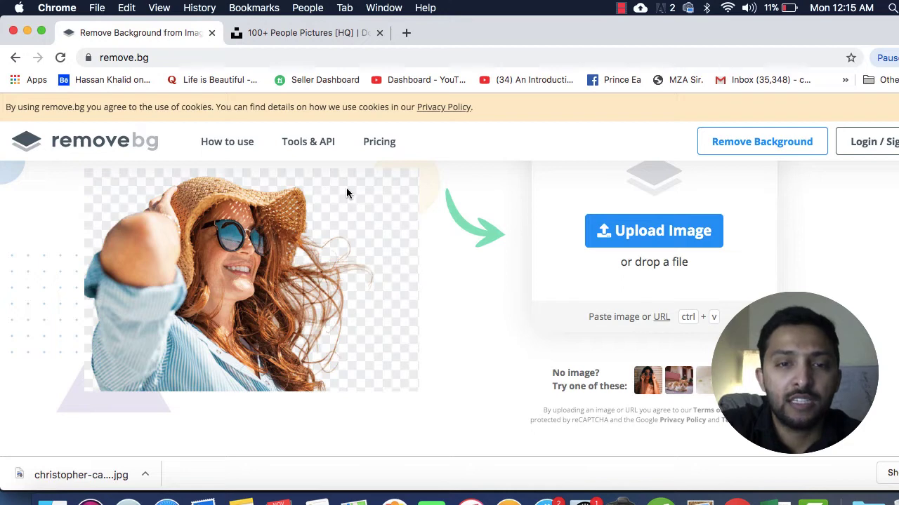
{"action": "scroll", "coordinate": [346, 189], "scroll_direction": "up", "scroll_amount": 3}
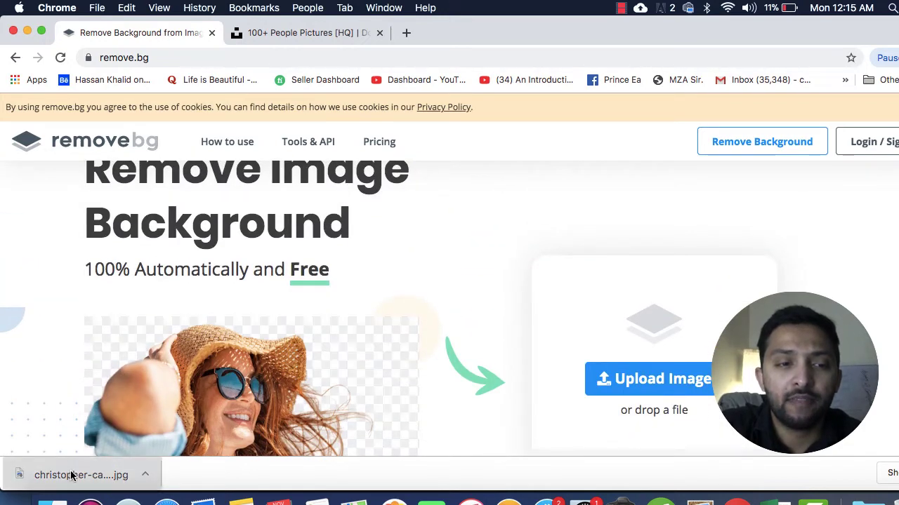
{"action": "left_click_drag", "start_coordinate": [70, 475], "coordinate": [300, 418]}
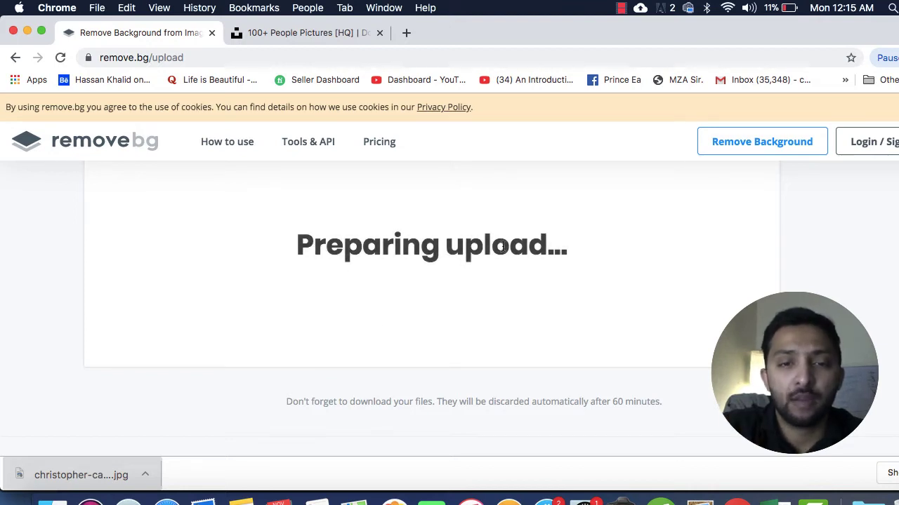
{"action": "scroll", "coordinate": [502, 247], "scroll_direction": "up", "scroll_amount": 2}
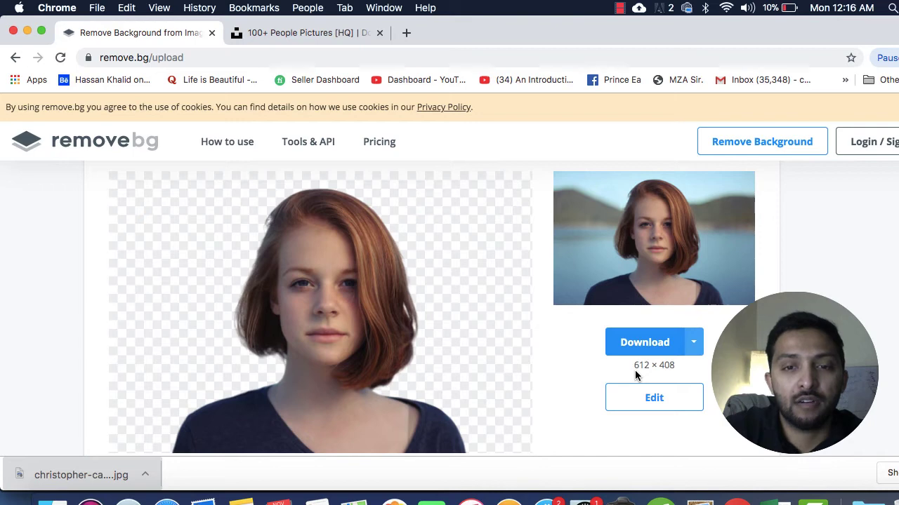
- Check the cutout's download resolution options and open the Pricing page in a new tab
{"action": "left_click", "coordinate": [694, 342]}
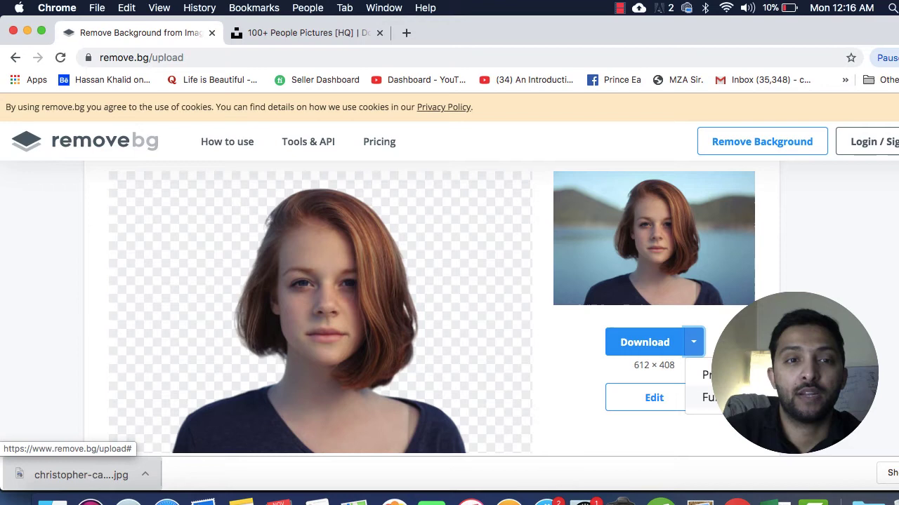
{"action": "right_click", "coordinate": [374, 146]}
{"action": "left_click", "coordinate": [388, 144]}
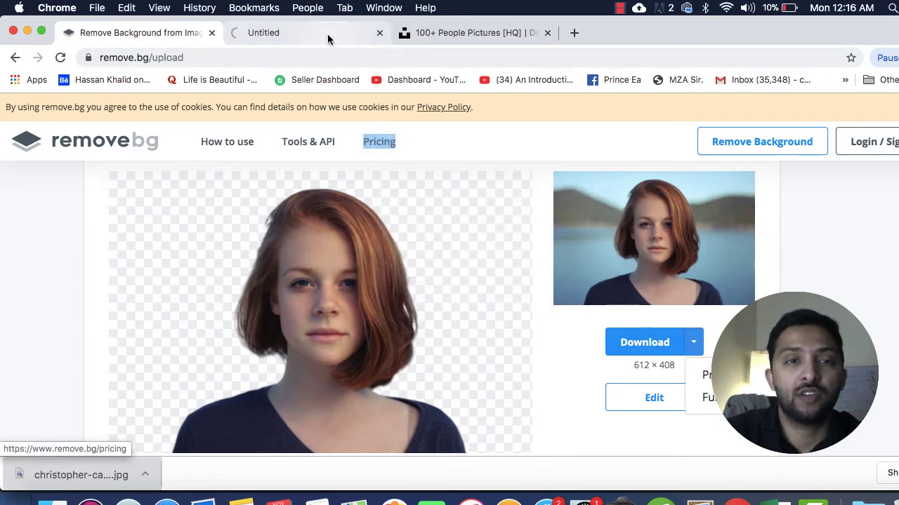
- Browse the pricing page's Free Account, Subscription Plan and credit options, then return to top
{"action": "left_click", "coordinate": [329, 36]}
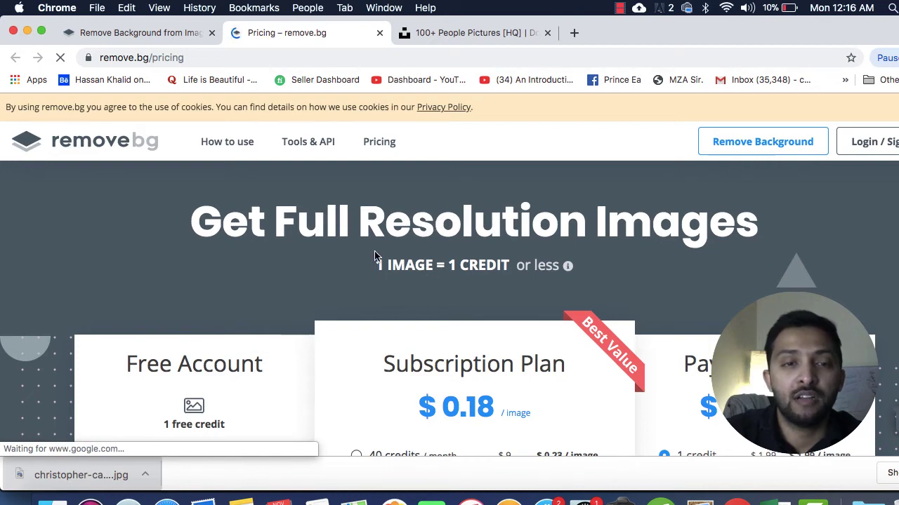
{"action": "scroll", "coordinate": [376, 256], "scroll_direction": "down", "scroll_amount": 5}
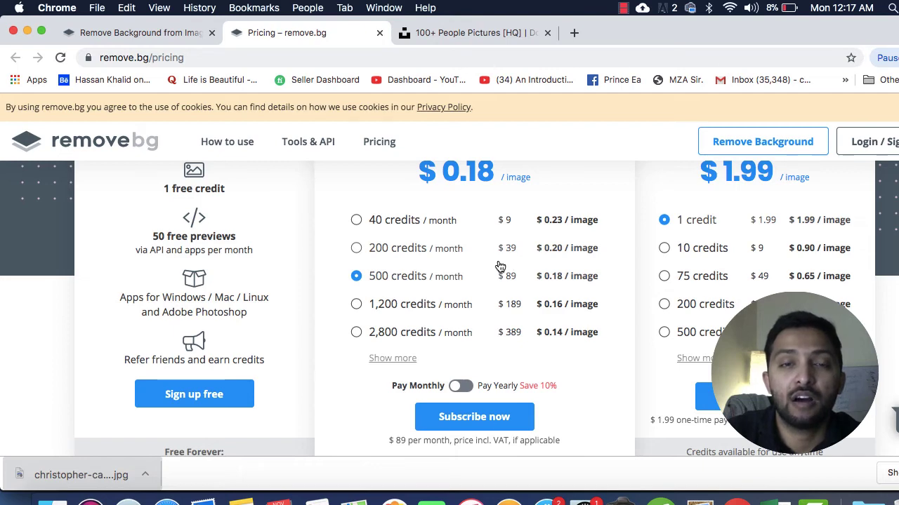
{"action": "scroll", "coordinate": [500, 267], "scroll_direction": "up", "scroll_amount": 1}
{"action": "scroll", "coordinate": [499, 267], "scroll_direction": "up", "scroll_amount": 5}
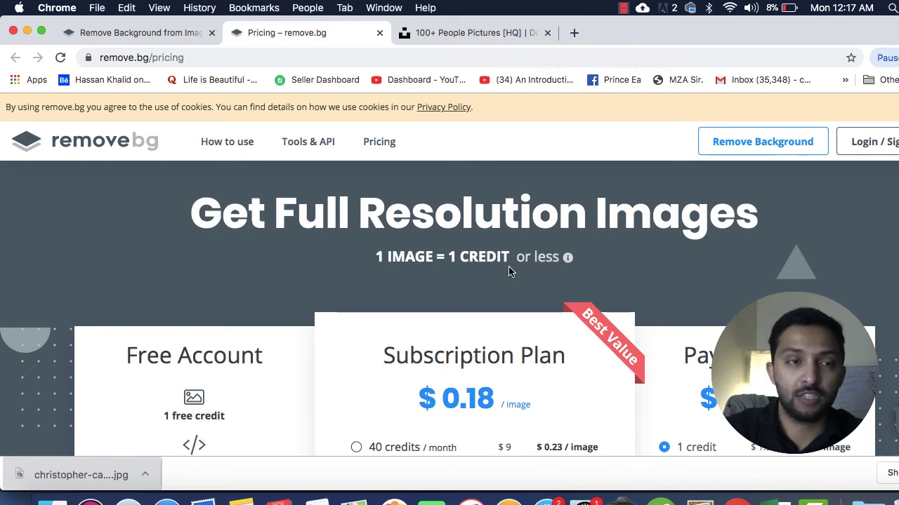
- Revisit the result tab, then scroll the pricing page to the $0.18 and $1.99 plan cards
{"action": "left_click", "coordinate": [168, 39]}
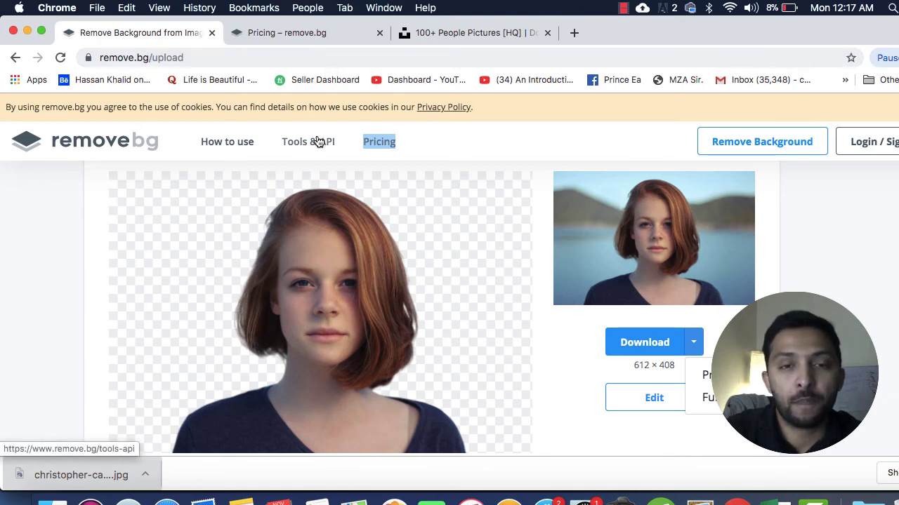
{"action": "left_click", "coordinate": [345, 36]}
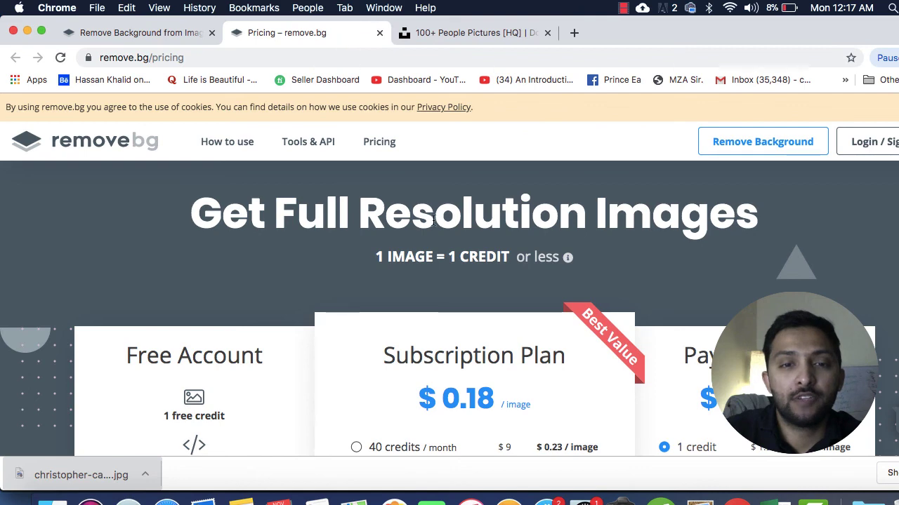
{"action": "scroll", "coordinate": [433, 221], "scroll_direction": "down", "scroll_amount": 5}
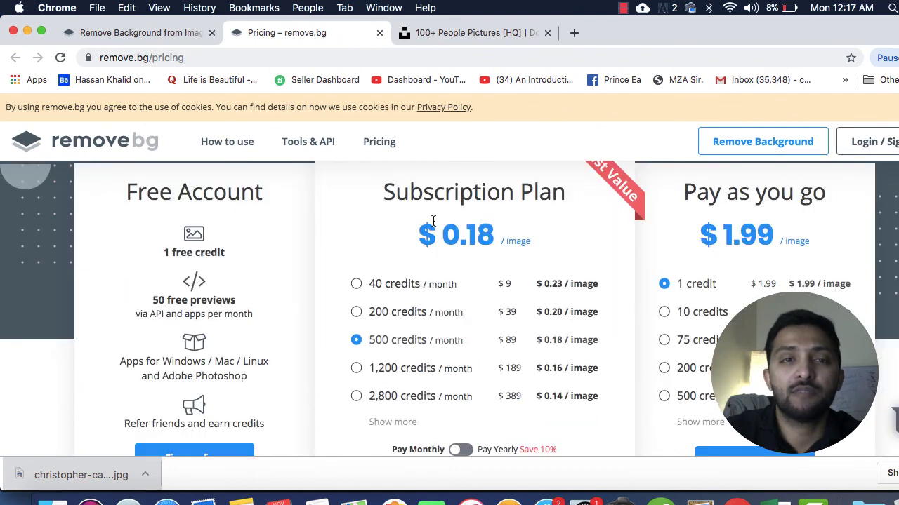